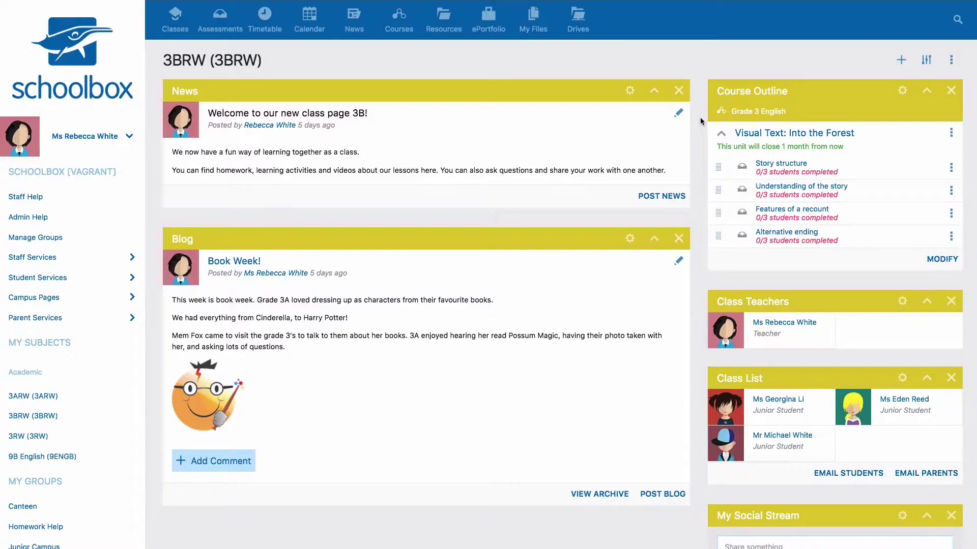
Step: Drag a Tiles component from the add-component list to the top of the 3BRW page, above News
left_click(901, 59)
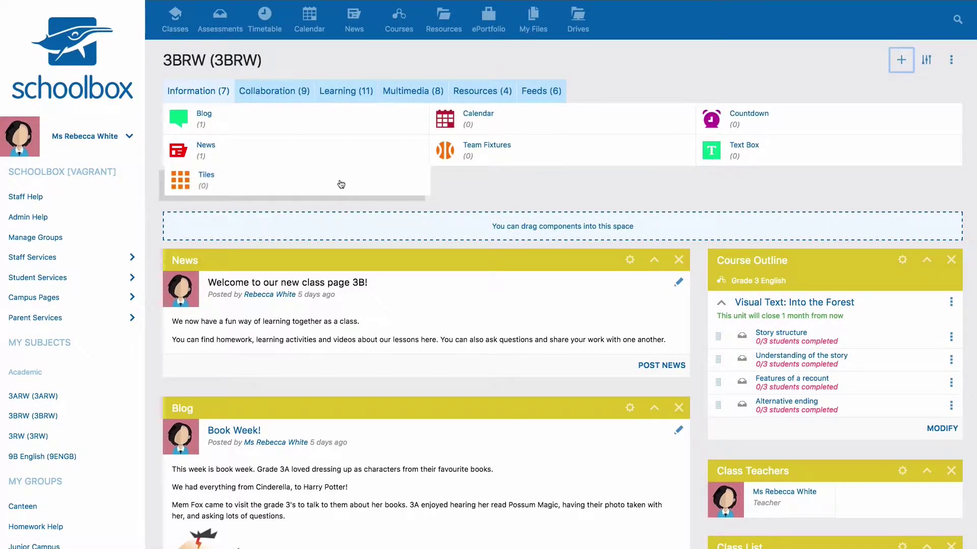
left_click_drag(337, 188, 372, 247)
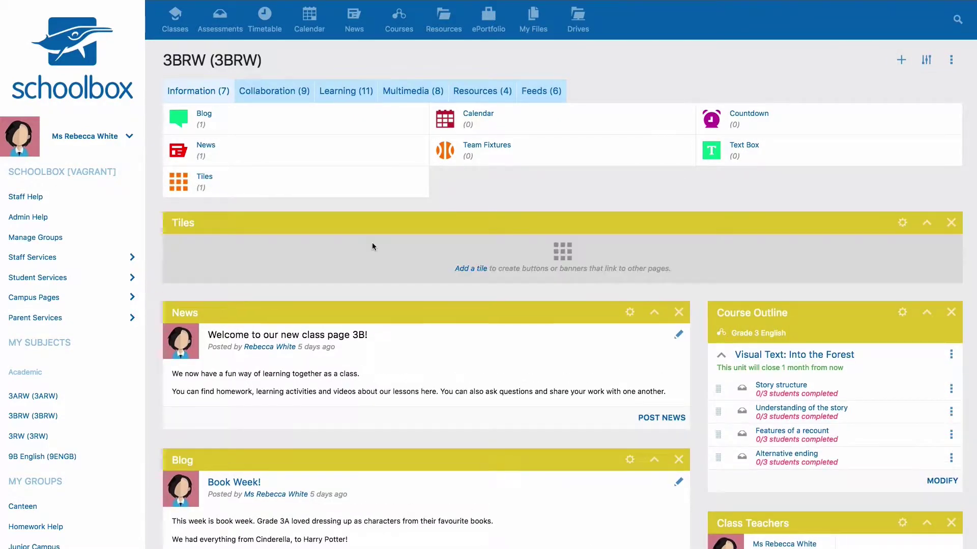
Step: Add a new tile titled 'Library'
left_click(471, 271)
left_click(215, 166)
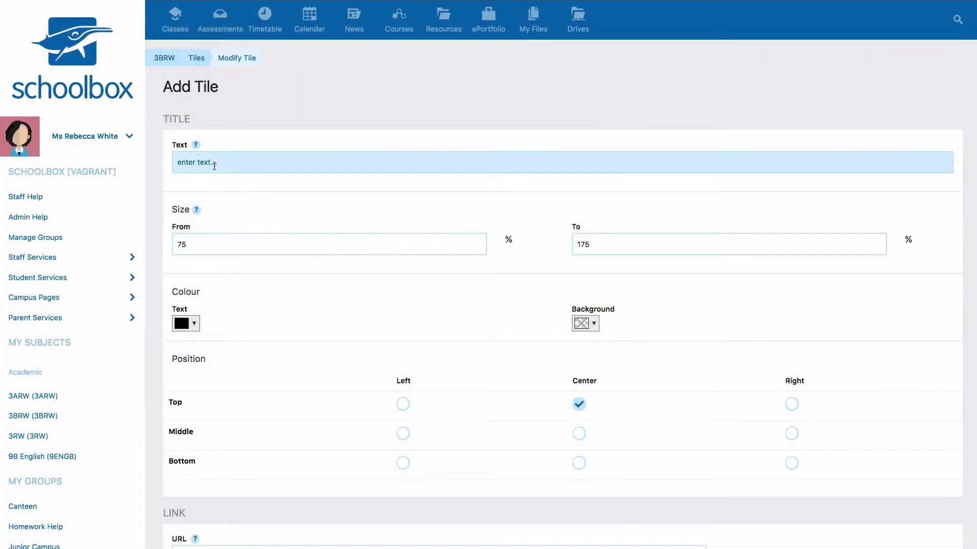
type("Library")
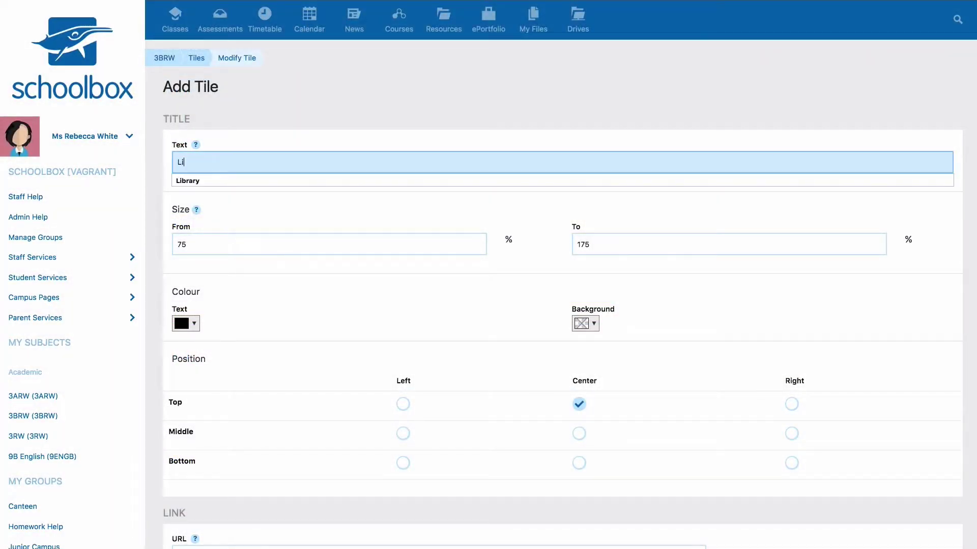
key("Tab")
scroll(198, 282, "down", 2)
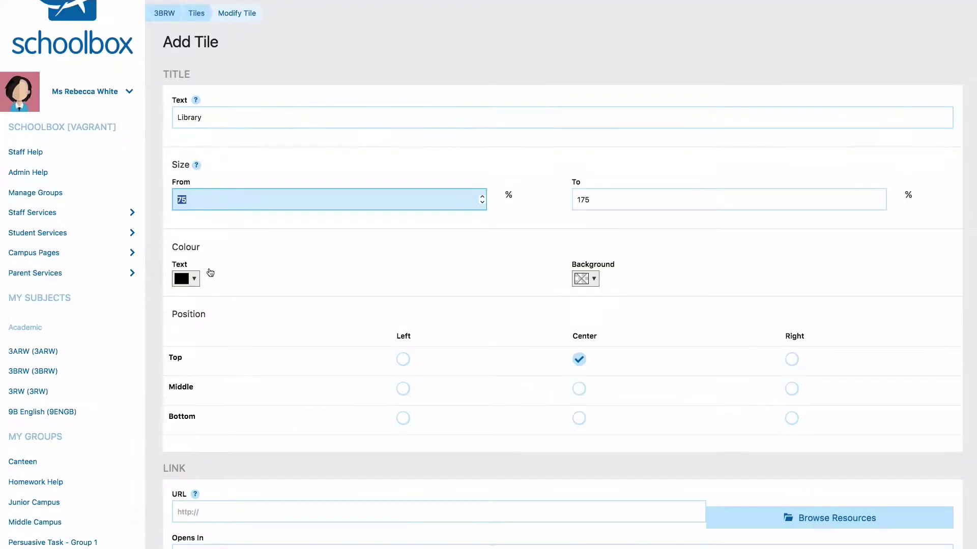
Step: Set the Library tile's title text colour to dark blue
left_click(198, 282)
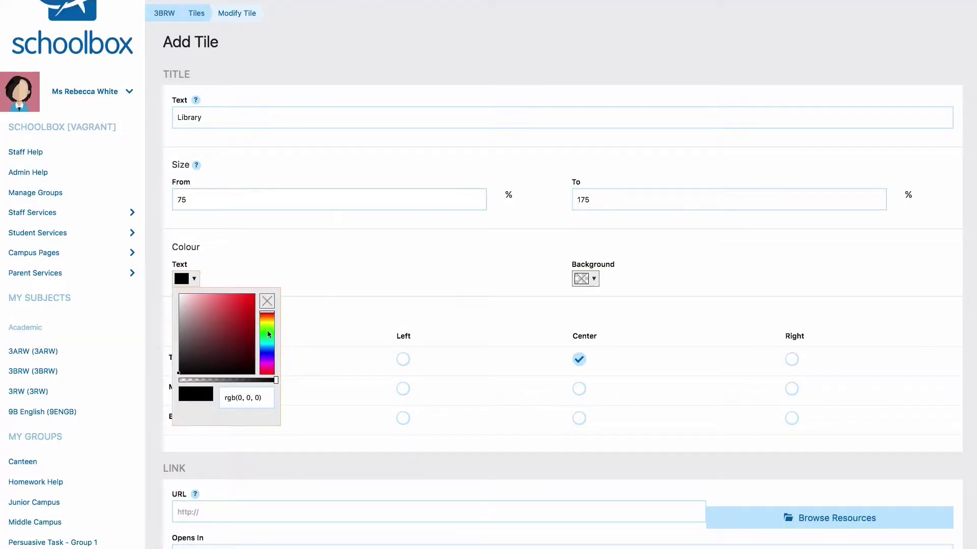
left_click(267, 350)
left_click(236, 332)
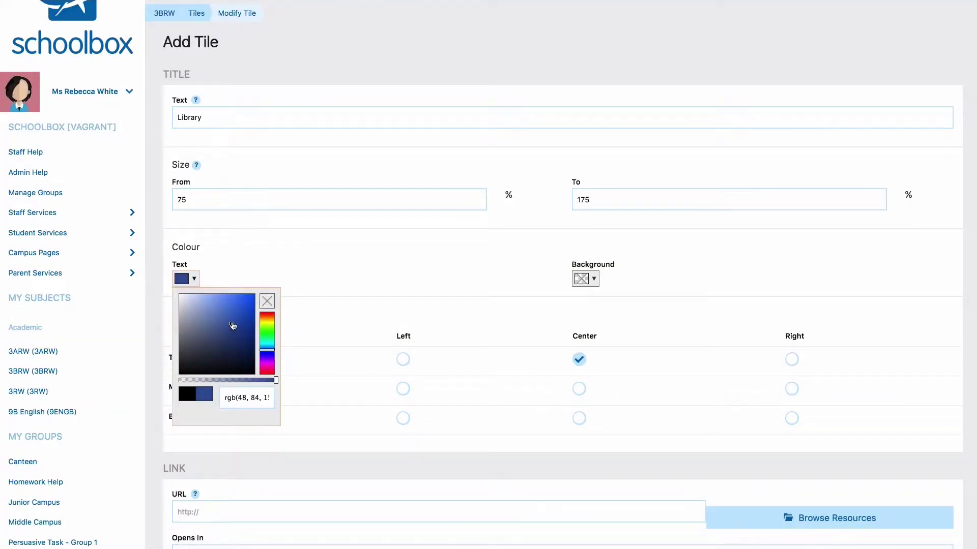
left_click(239, 328)
left_click(318, 310)
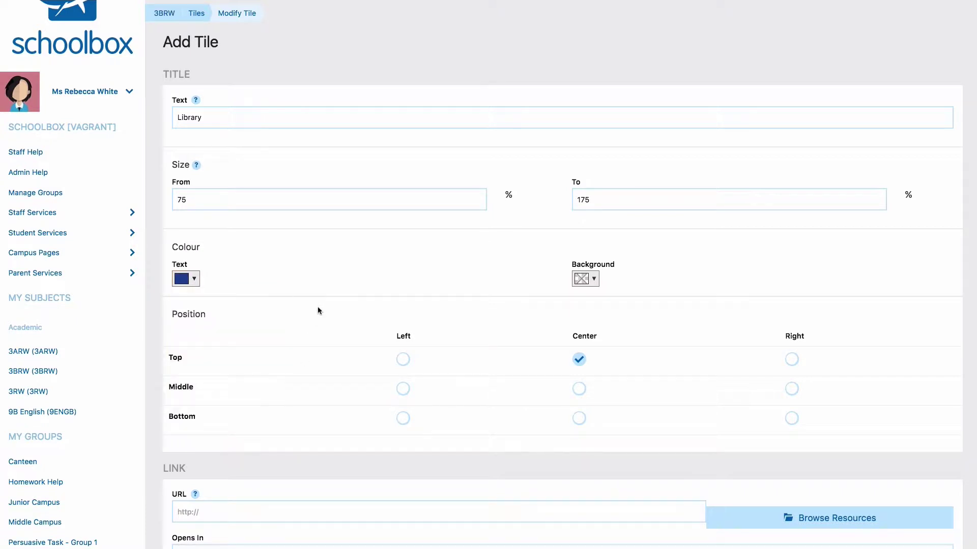
Step: Give the title a near-white, semi-transparent background colour
left_click(596, 279)
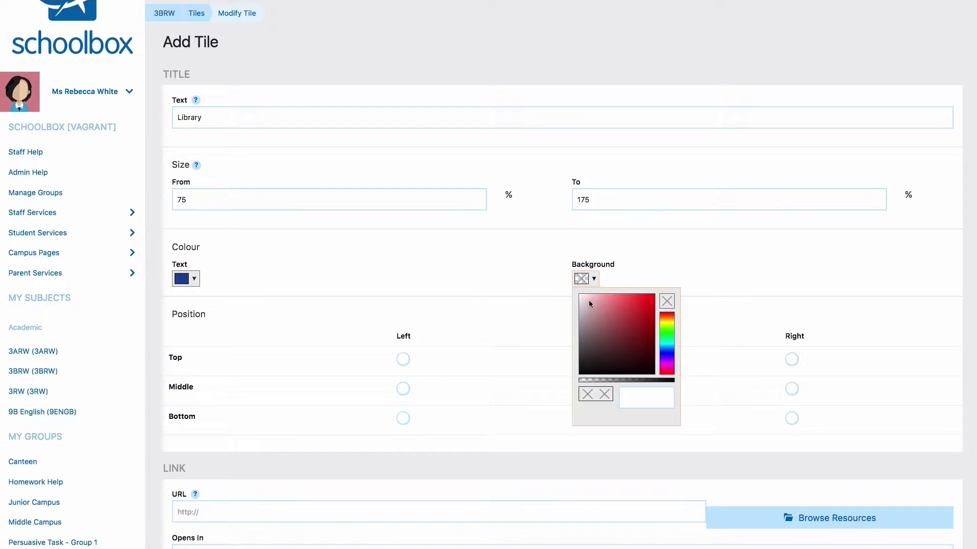
left_click(579, 297)
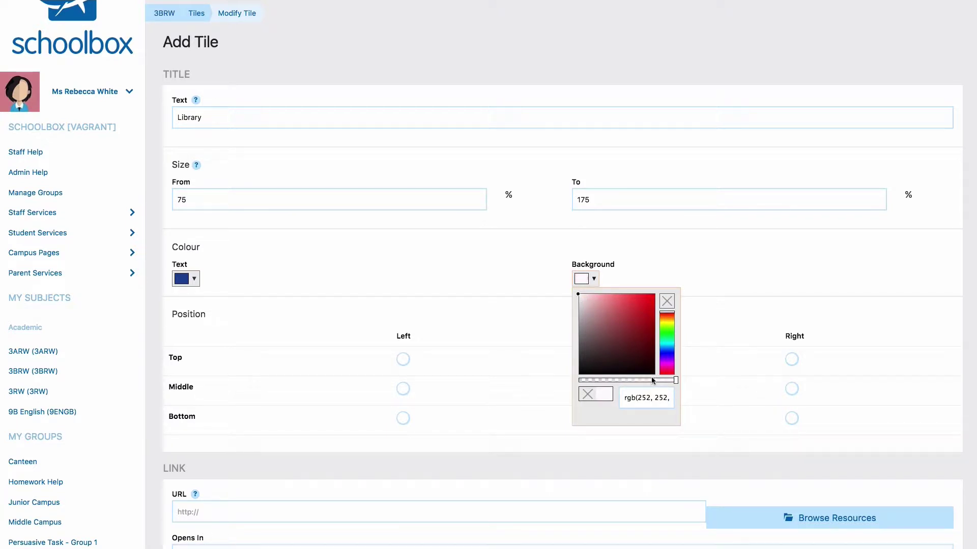
mouse_move(652, 380)
left_mouse_down()
mouse_move(618, 380)
mouse_move(656, 381)
left_mouse_up()
left_click(540, 287)
Step: Place the Library tile's title at the bottom-centre position
left_click(579, 388)
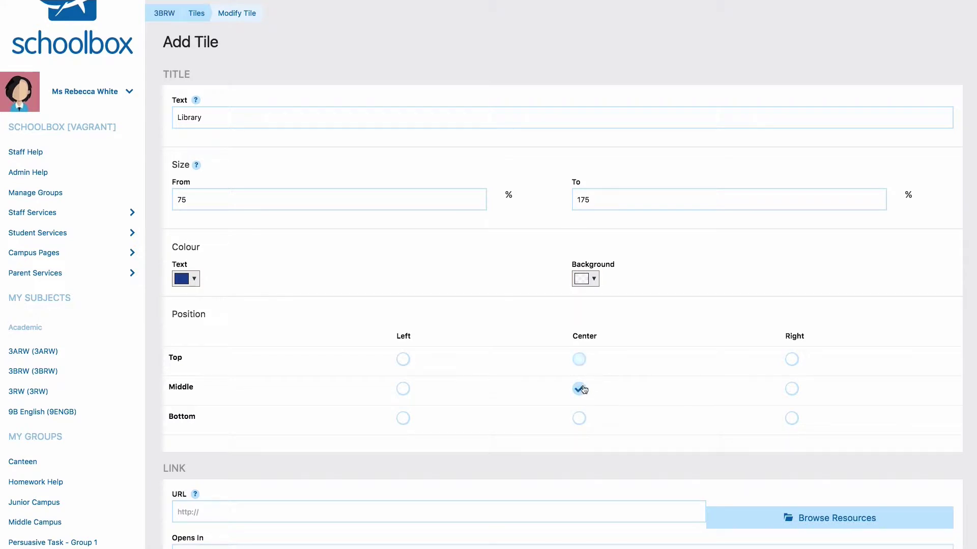
left_click(580, 419)
scroll(536, 422, "down", 4)
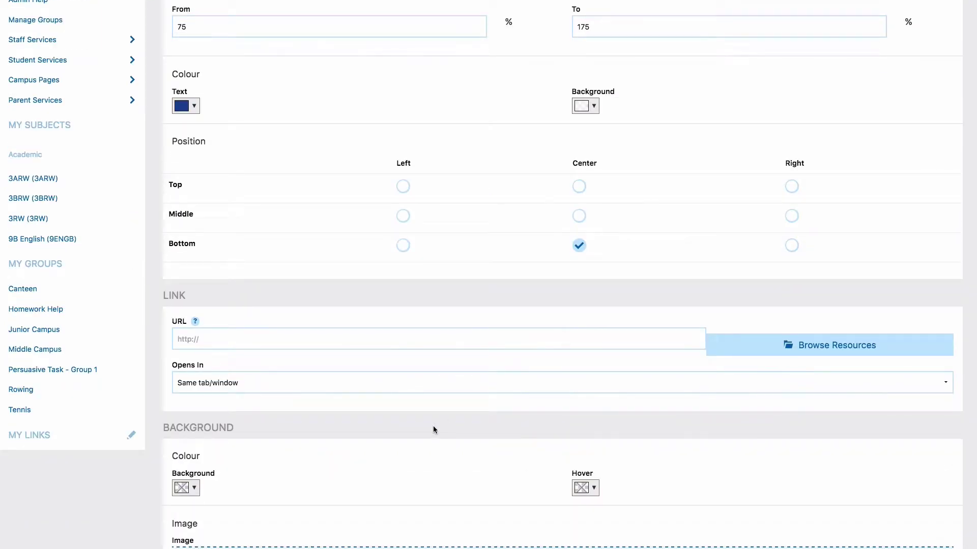
left_click(240, 341)
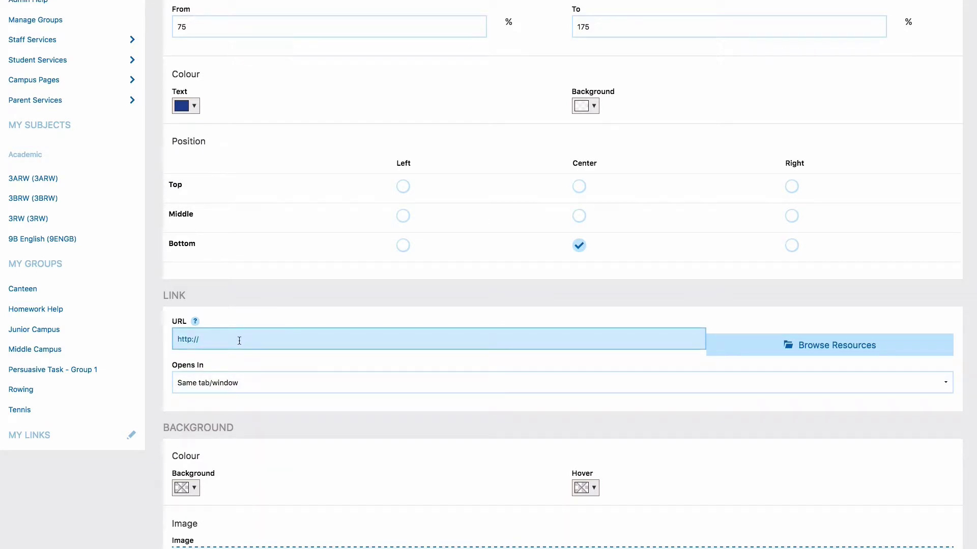
type("/")
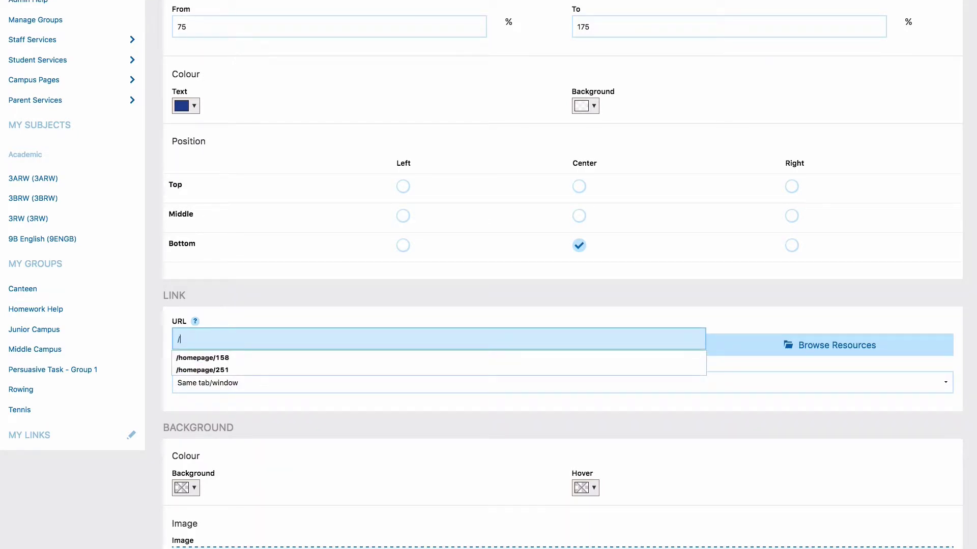
key("Down")
key("Return")
left_click(262, 341)
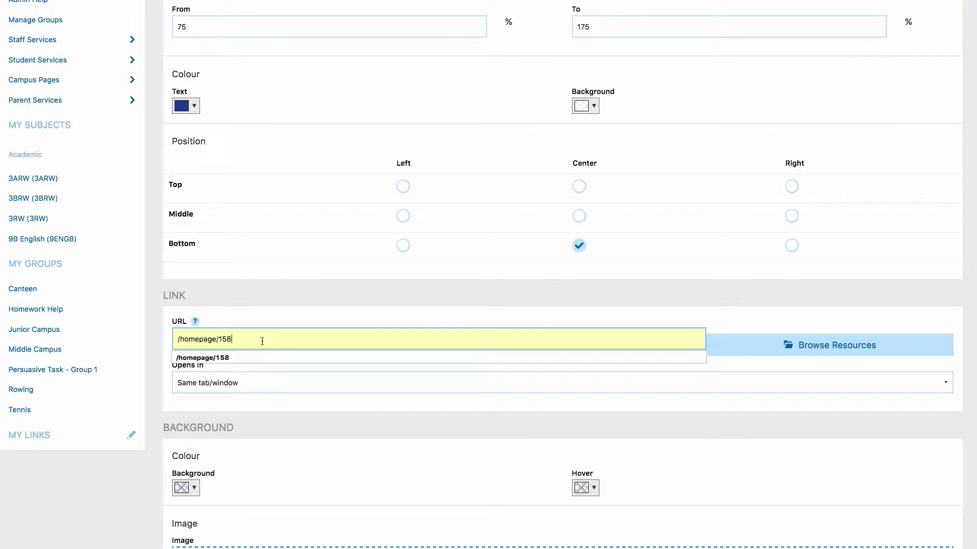
left_click_drag(253, 339, 155, 338)
type("http://www.dictionary.com/browse/kids")
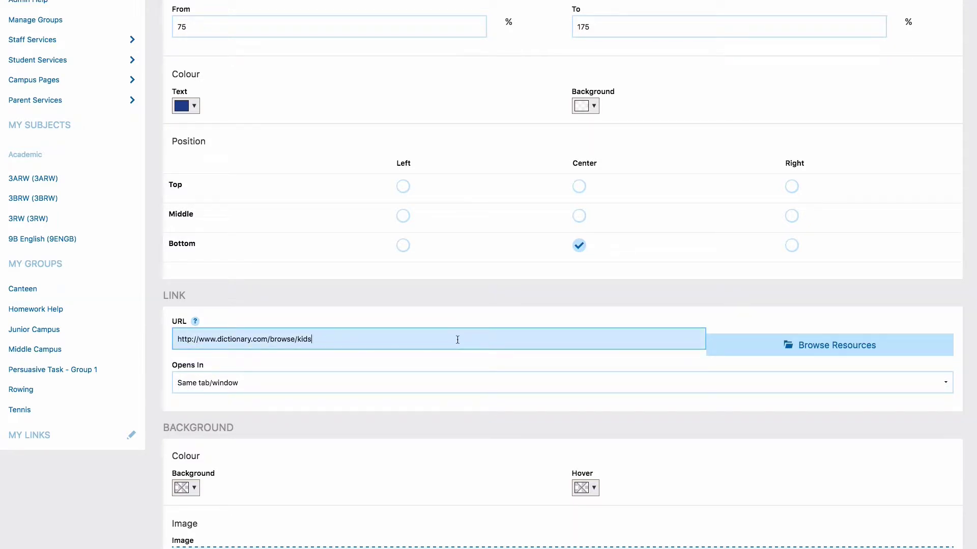
left_click(808, 348)
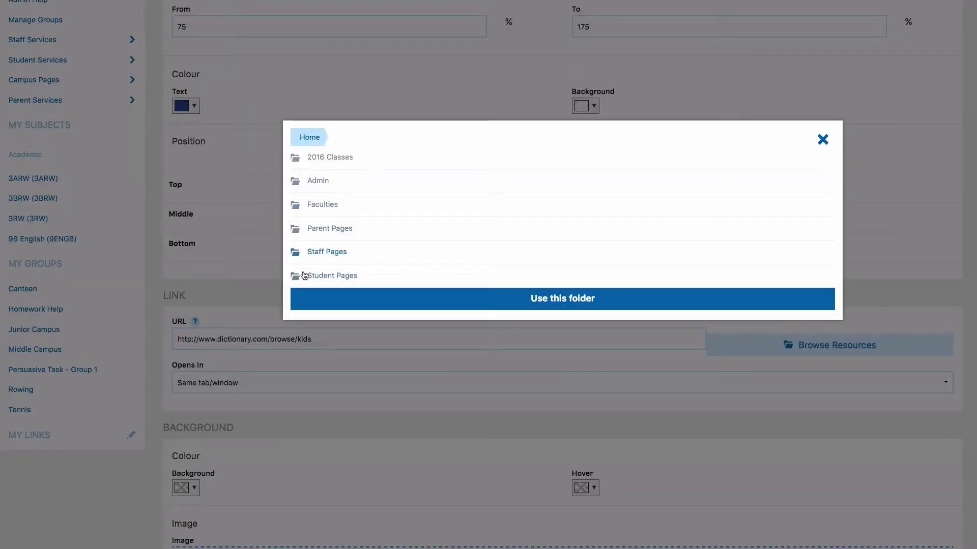
Step: Link the tile to Student Pages > Library (/homepage/158), opening in a new tab/window
left_click(300, 277)
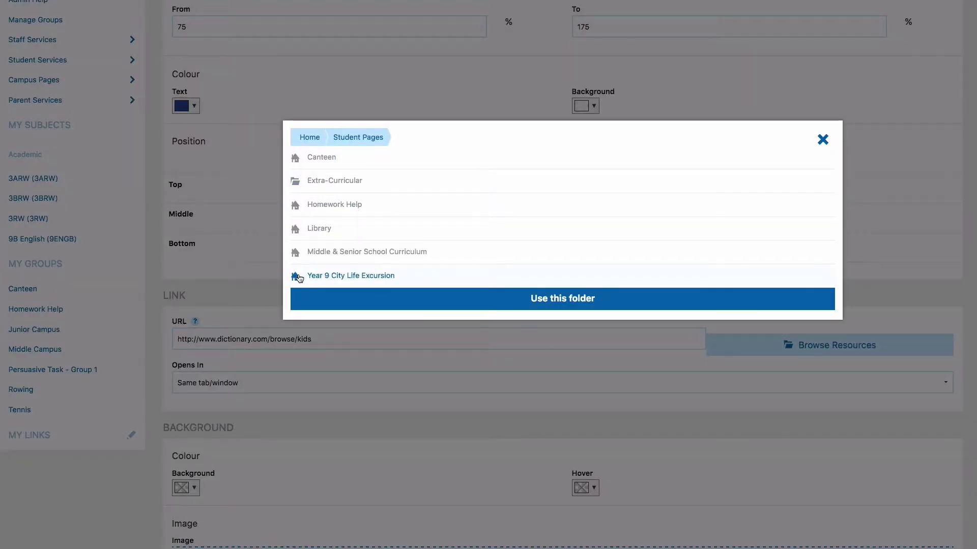
left_click(298, 230)
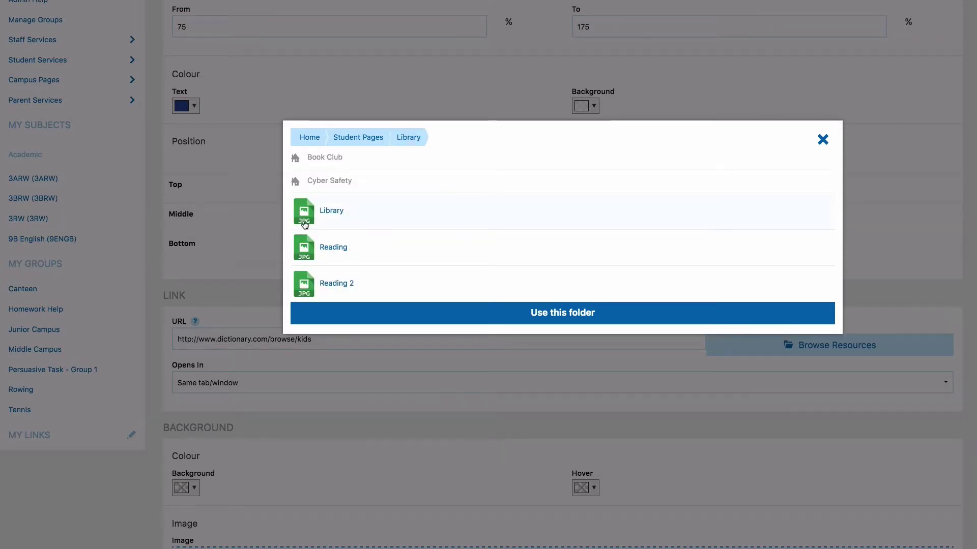
left_click(607, 312)
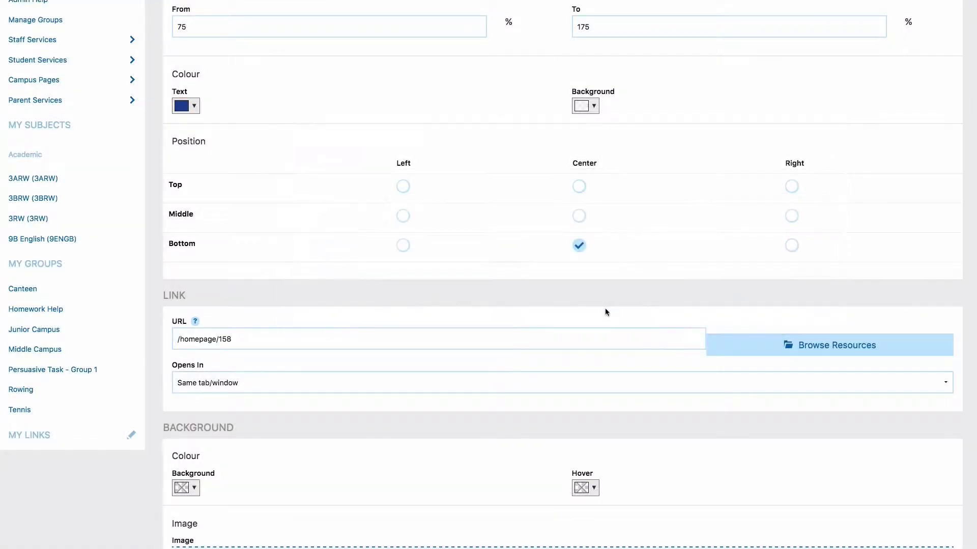
left_click(396, 384)
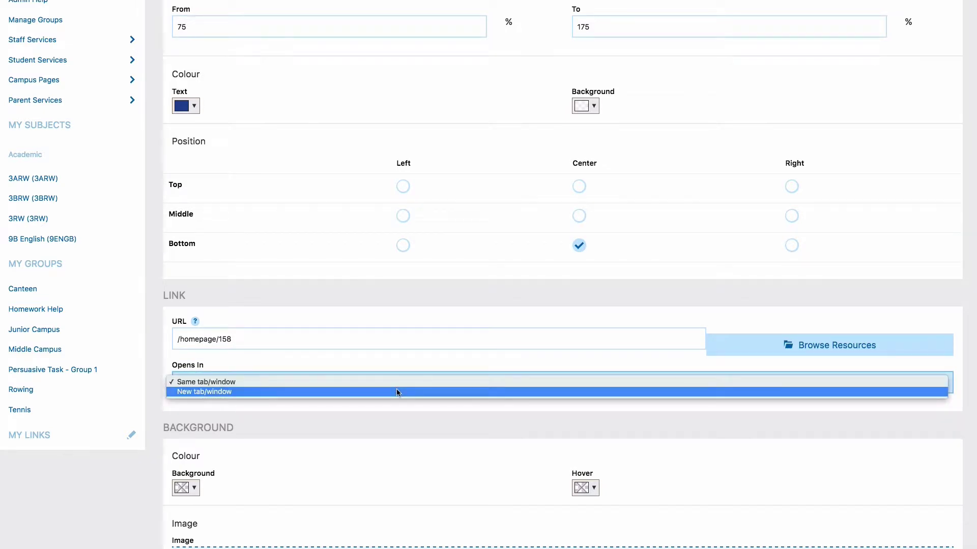
left_click(396, 392)
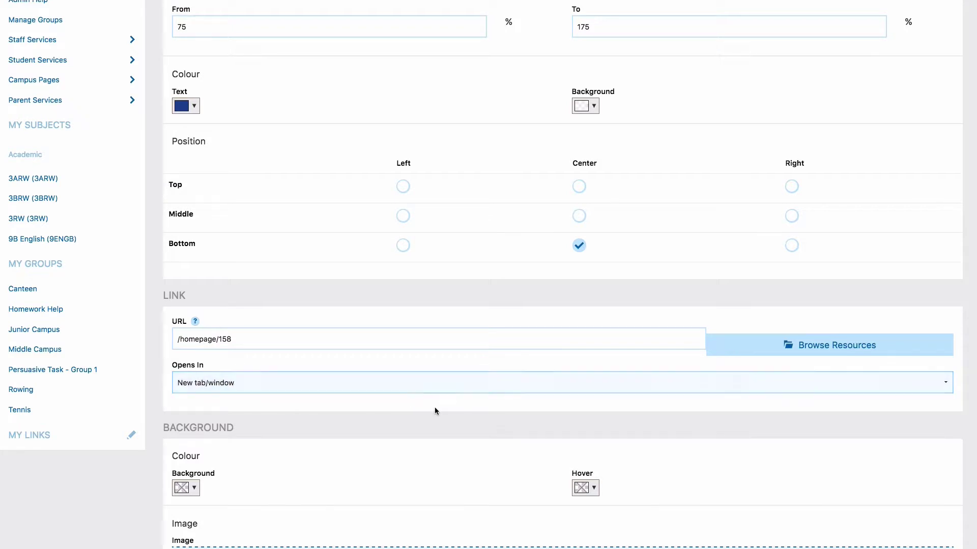
Step: Attach tux-161406_960_720.png as the tile's background image, resized to fit within the tile
scroll(441, 424, "down", 5)
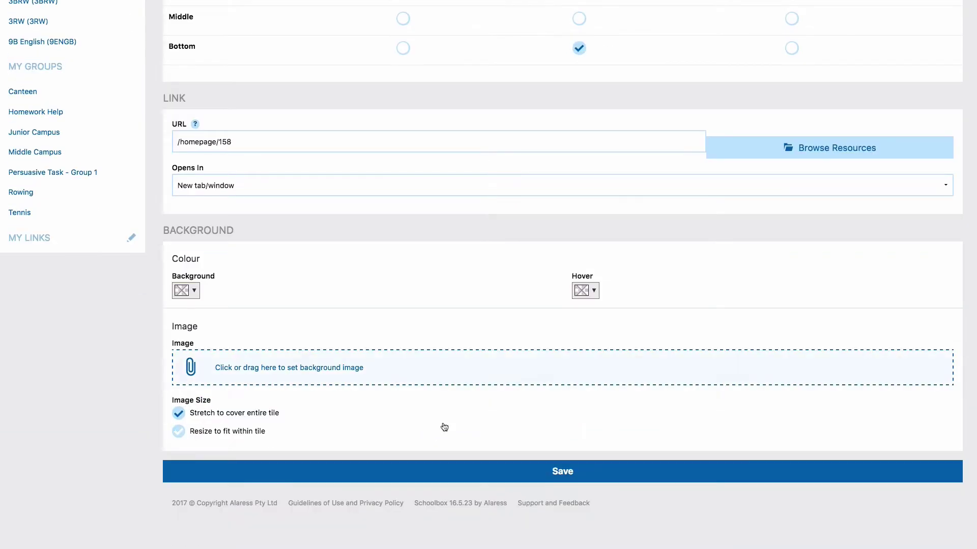
scroll(443, 425, "down", 1)
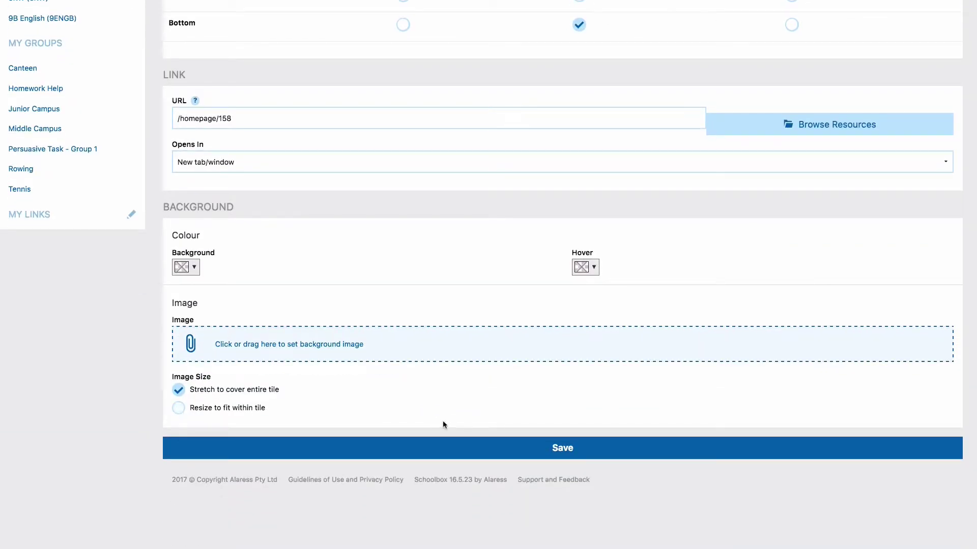
left_click(196, 270)
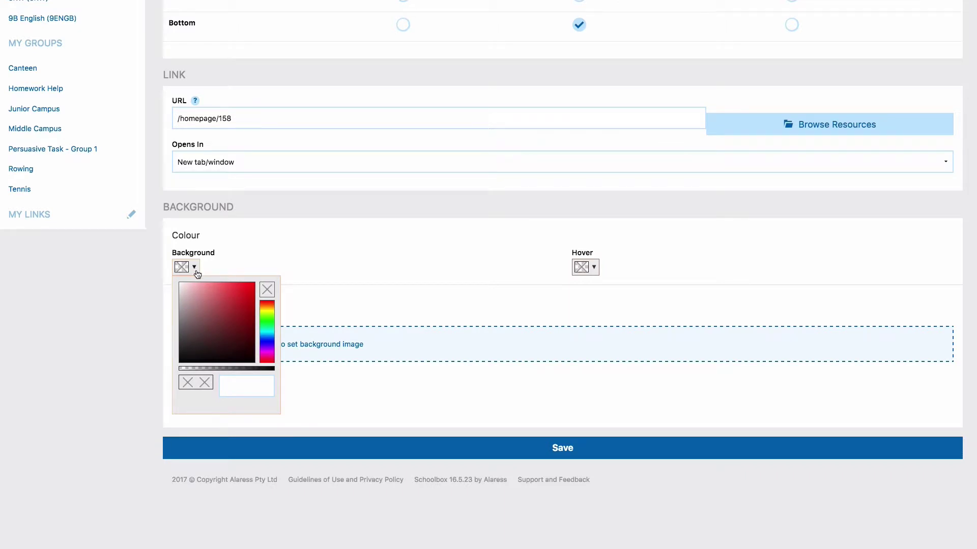
left_click(196, 273)
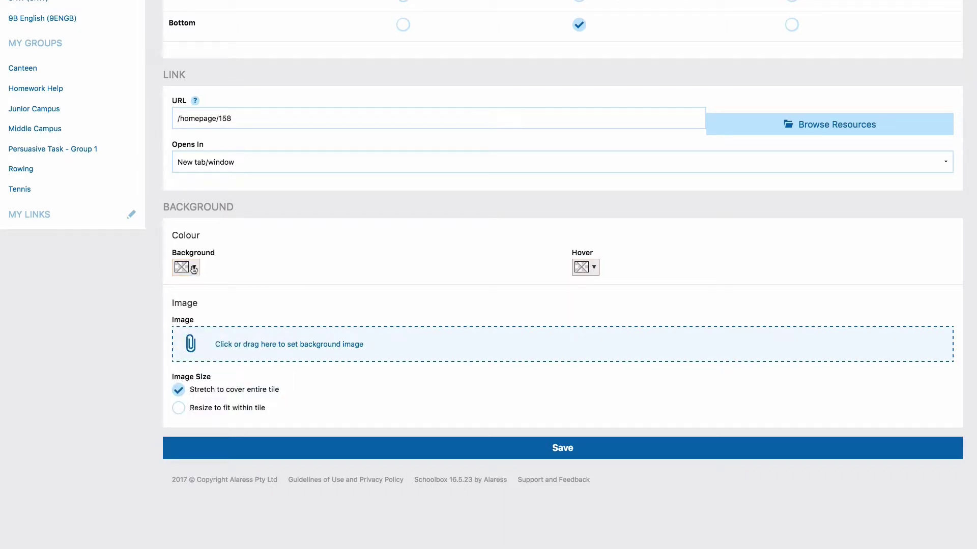
left_click_drag(216, 547, 324, 348)
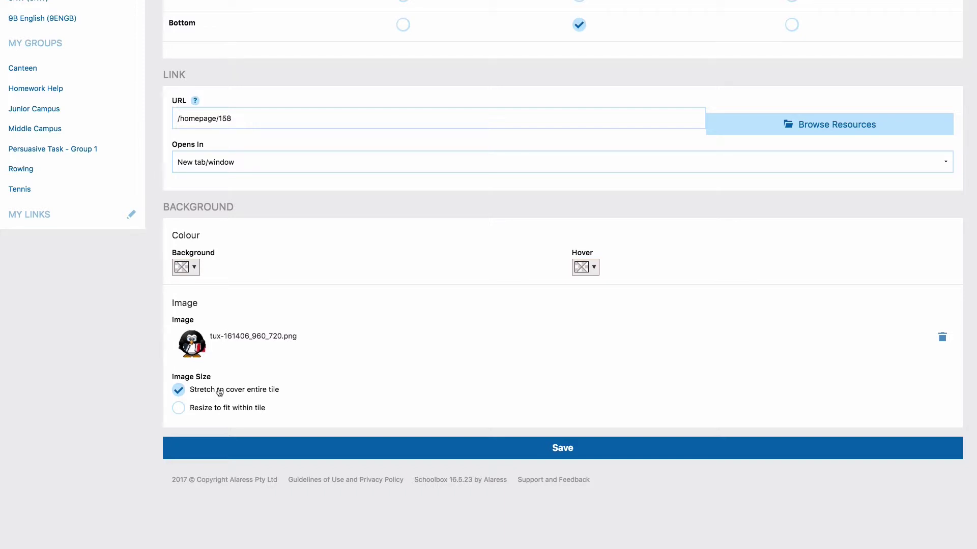
left_click(191, 410)
scroll(469, 491, "down", 2)
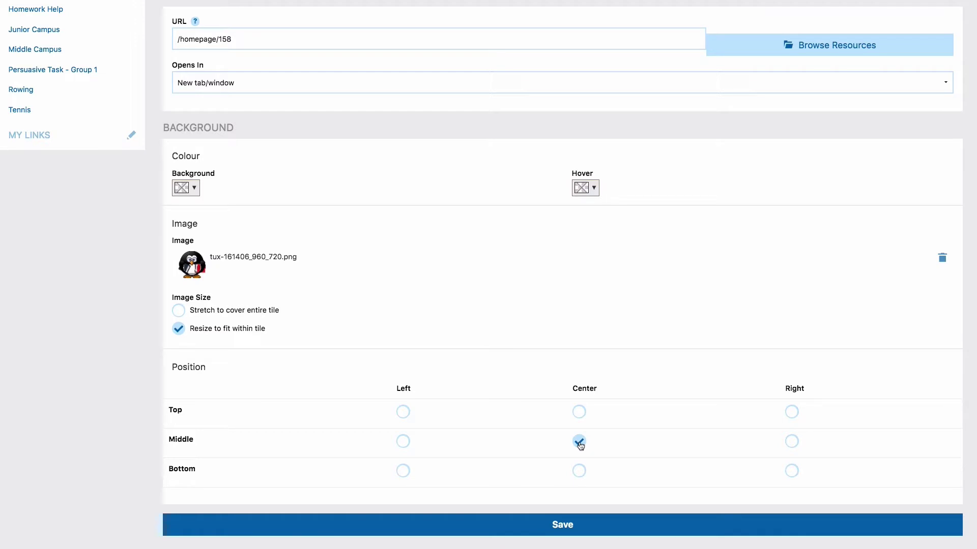
left_click(595, 188)
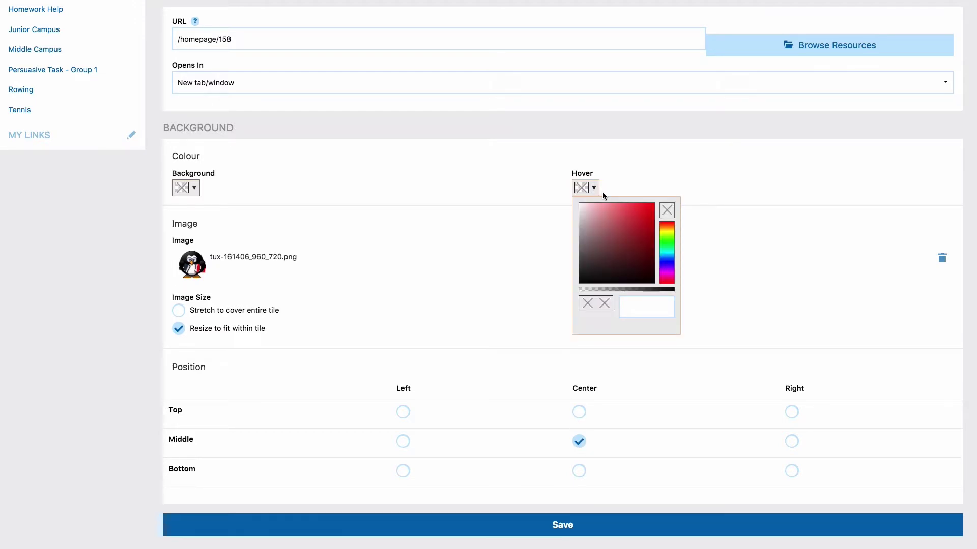
Step: Set a semi-transparent yellow-green hover colour and save the tile
left_click(665, 233)
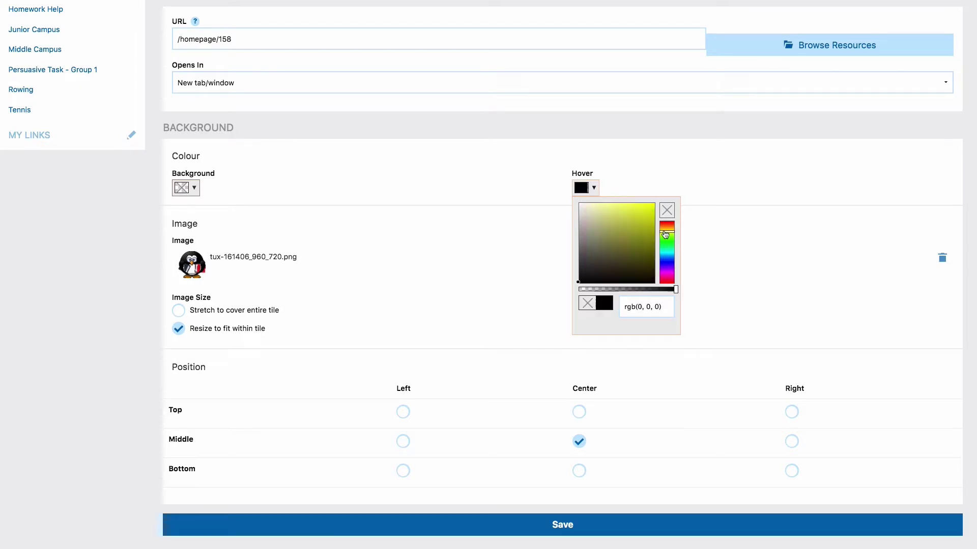
left_click(638, 223)
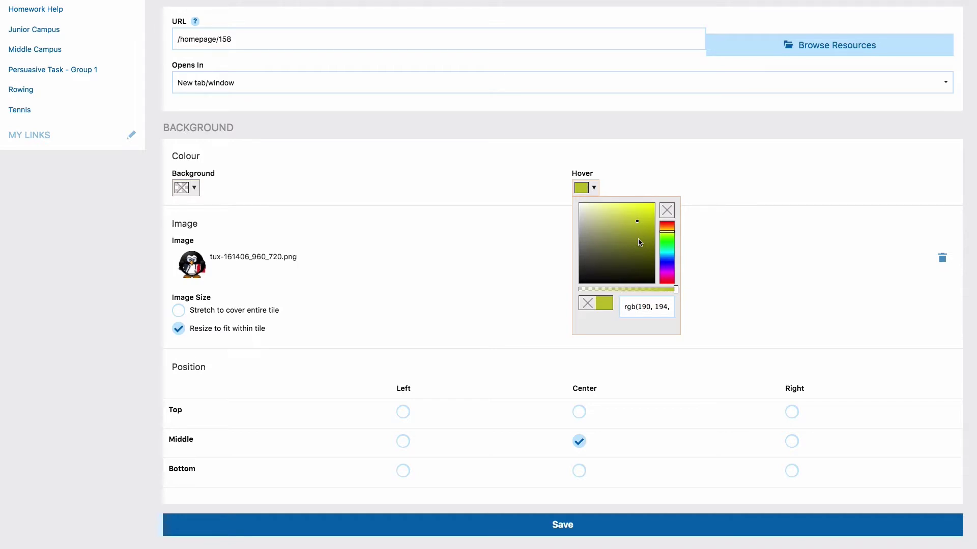
left_click(634, 289)
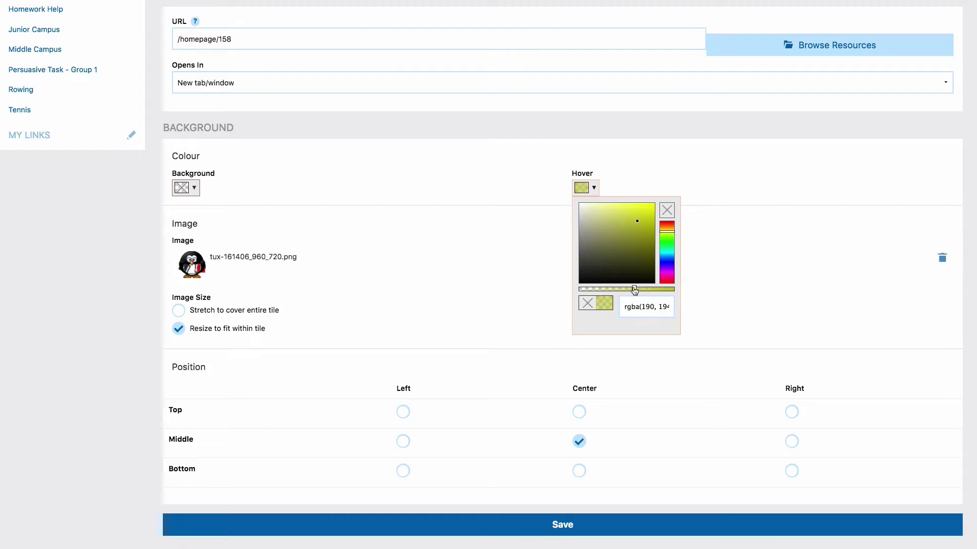
left_click(537, 265)
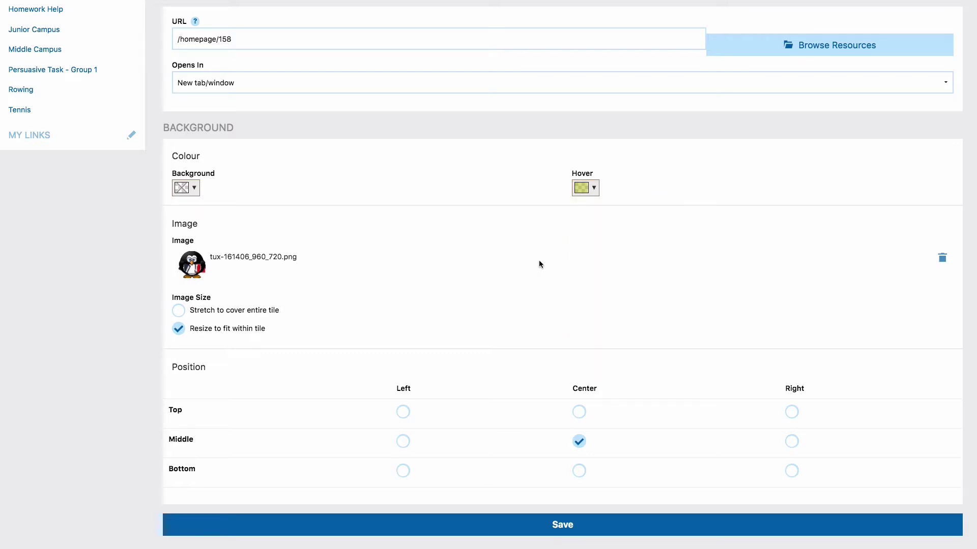
left_click(612, 522)
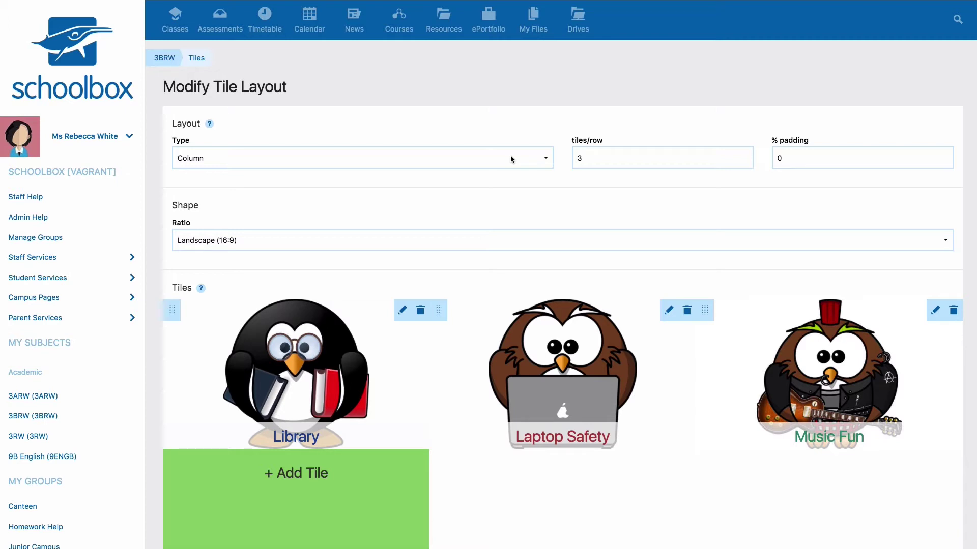
Step: With the Library, Laptop Safety and Music Fun tiles saved, open the Layout Type list
left_click(511, 158)
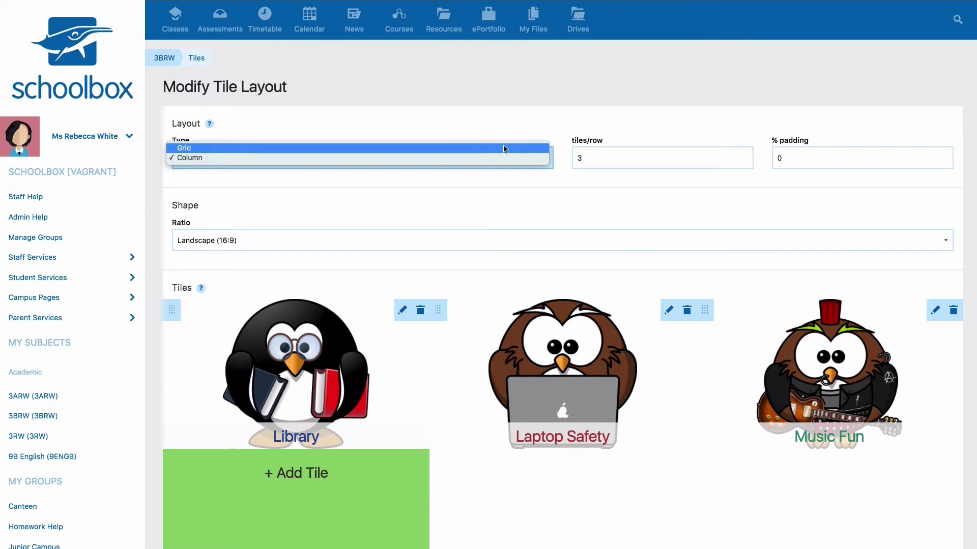
Step: Change the tile layout to Grid with 200 px tiles and save
left_click(503, 148)
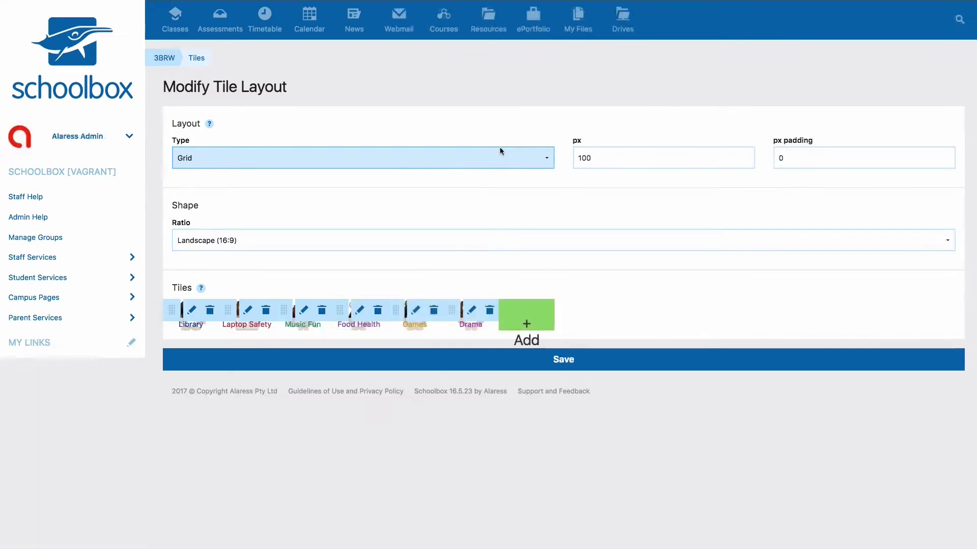
key("Tab")
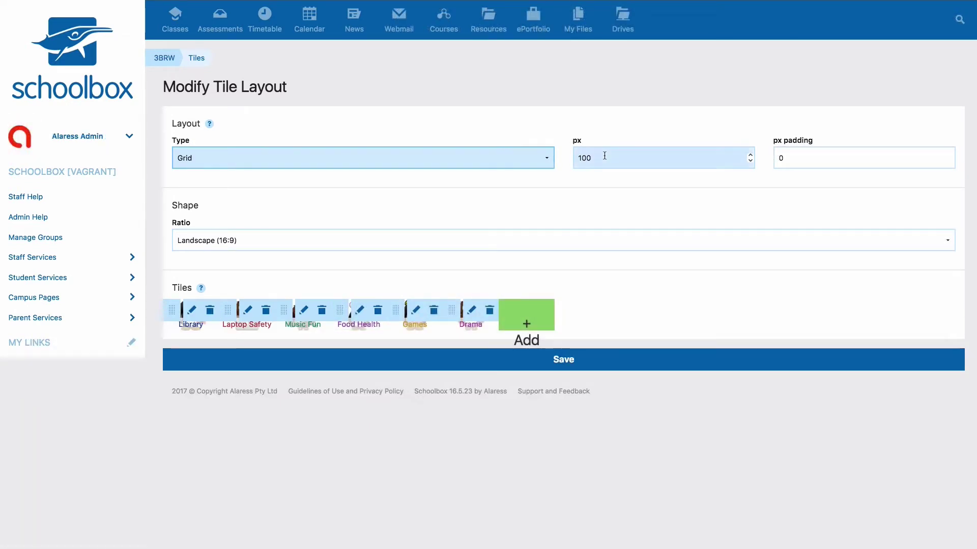
type("200")
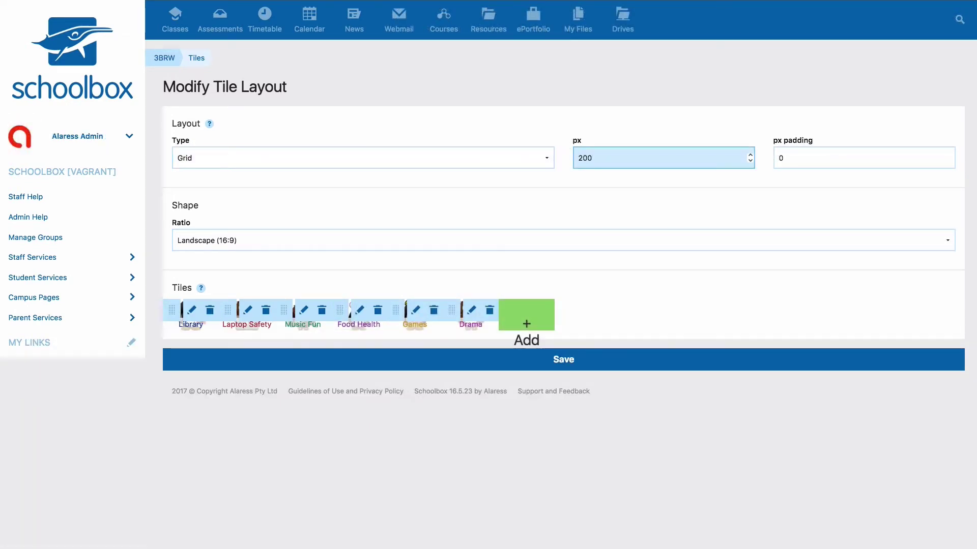
key("Return")
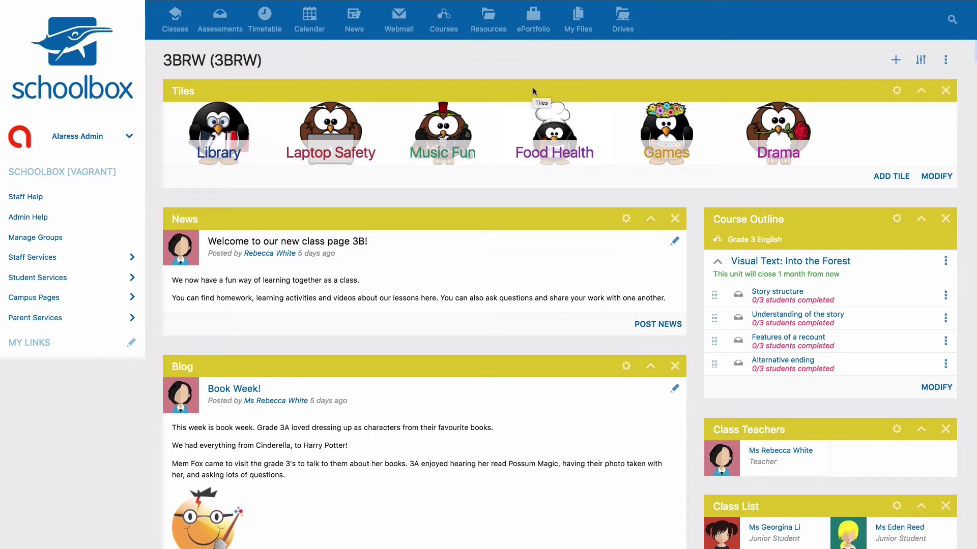
Step: Move the Tiles block above Course Outline in the right column and set its layout to Column
left_click_drag(533, 90, 809, 114)
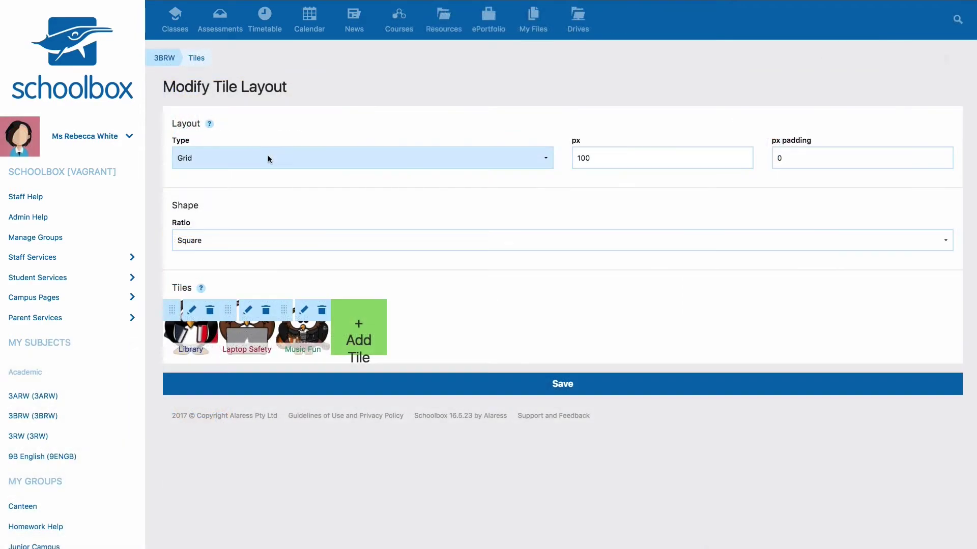
left_click(267, 157)
left_click(231, 169)
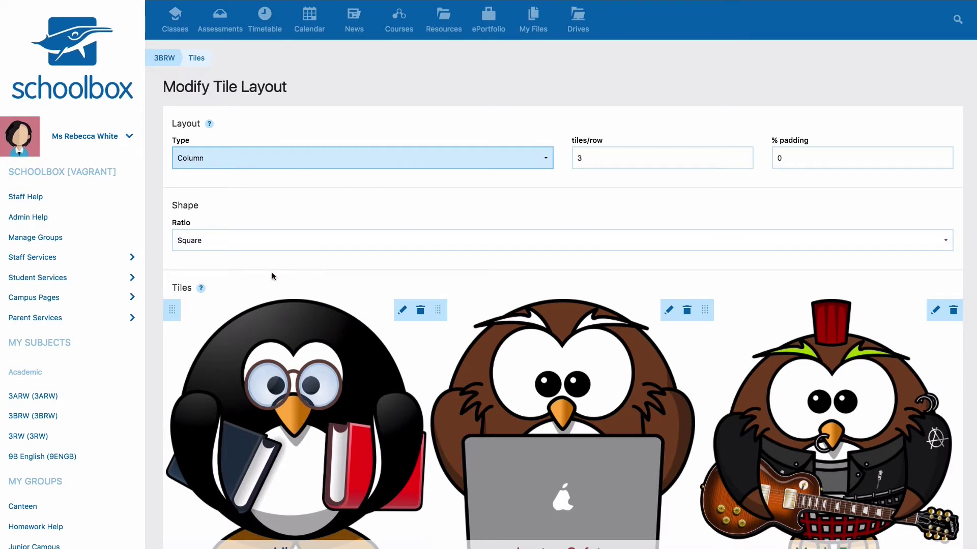
Step: Save the column layout with 3 tiles per row
scroll(263, 277, "down", 1)
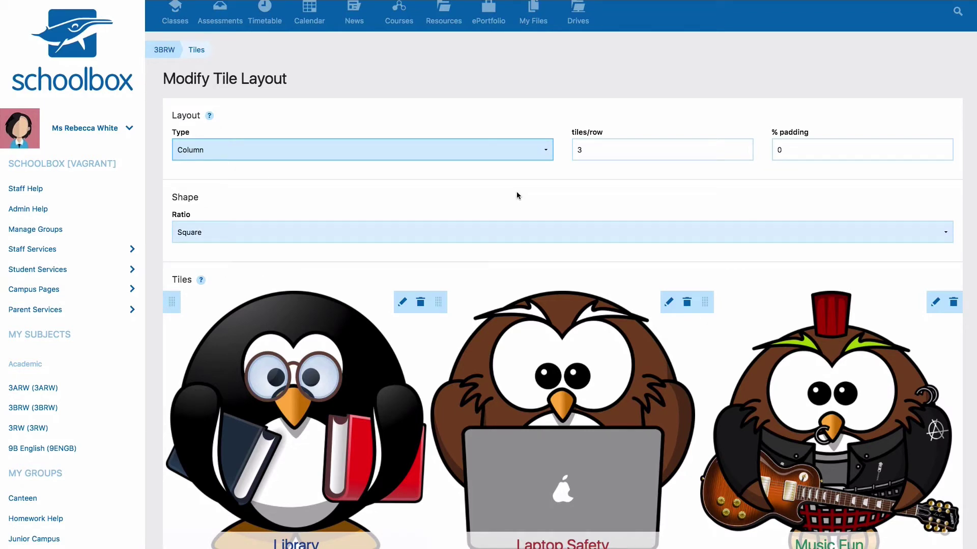
left_click(596, 148)
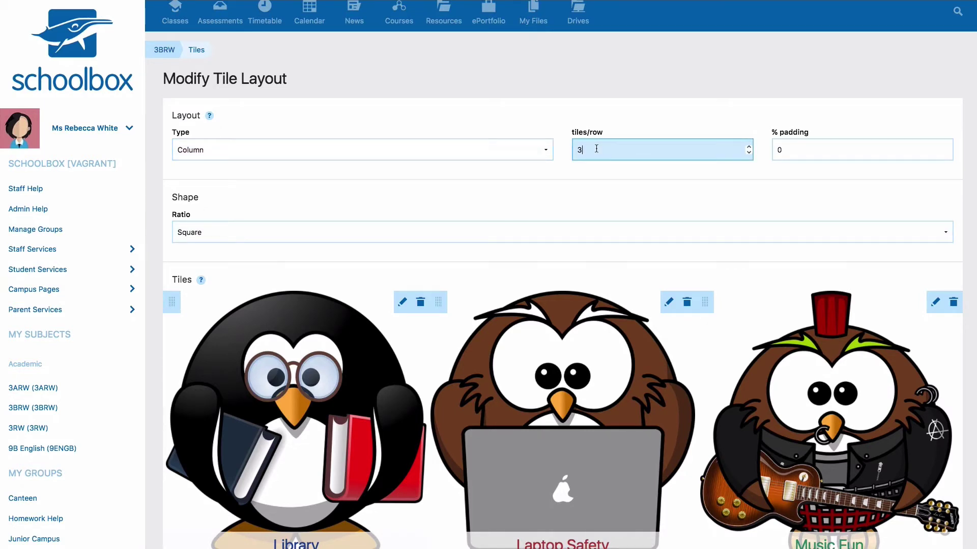
key("Return")
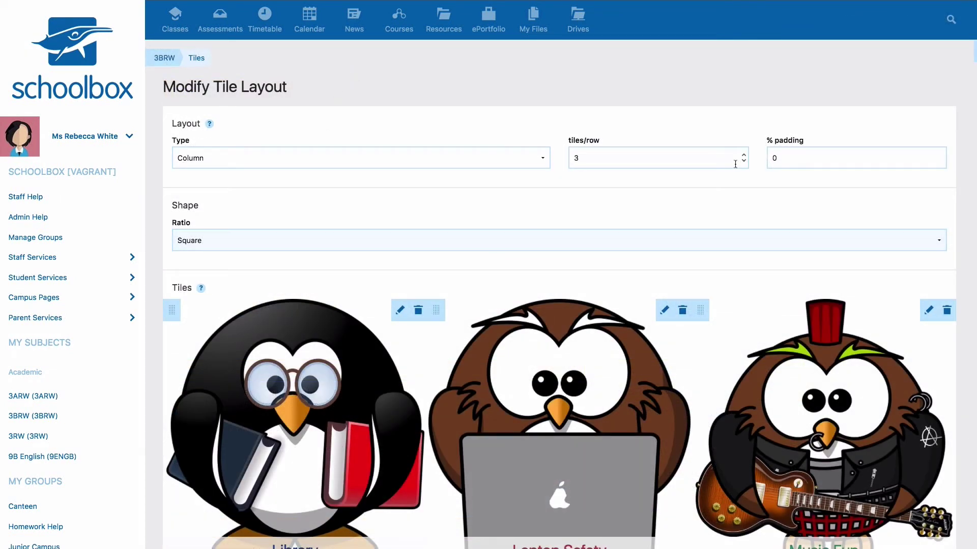
Step: Set the tile padding to 20%
left_click(797, 159)
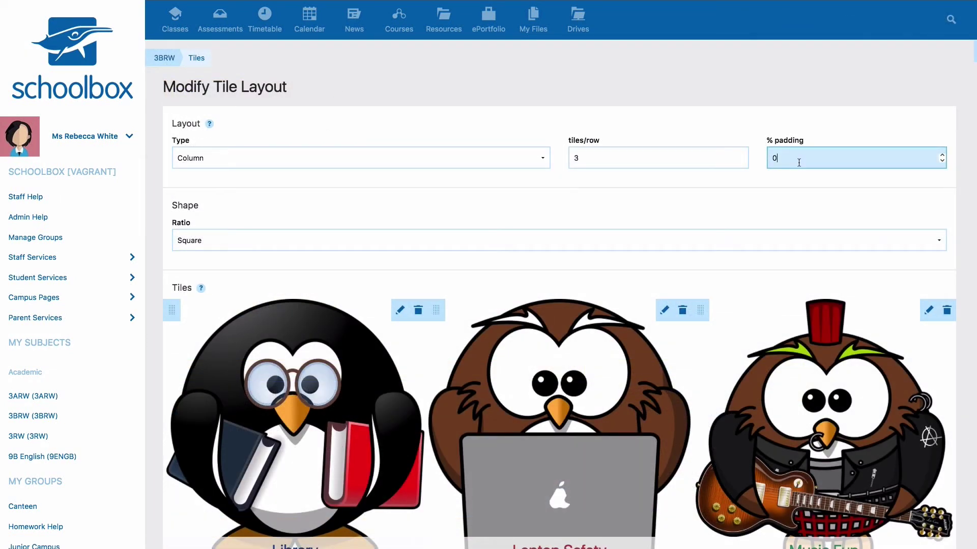
key("BackSpace")
type("5")
key("Tab")
key("shift+Tab")
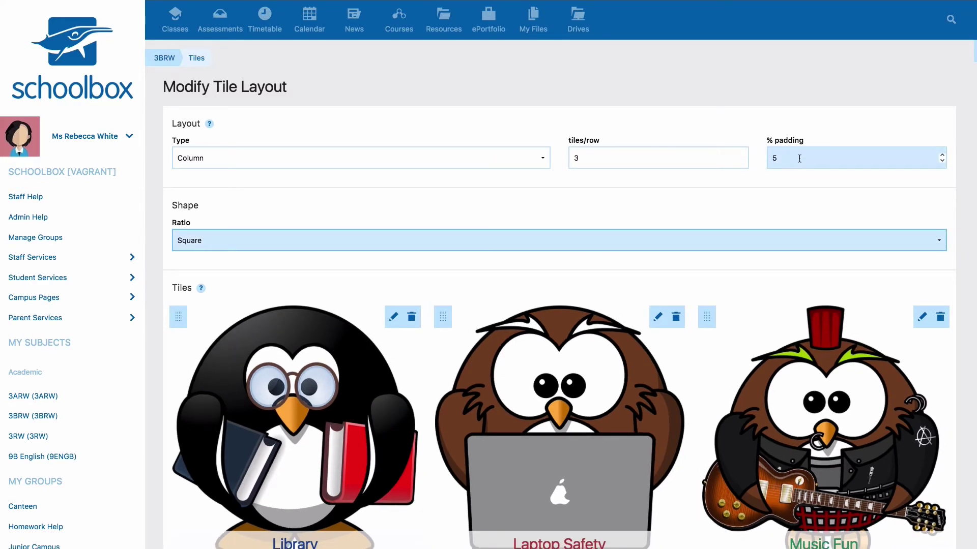
type("20")
key("Tab")
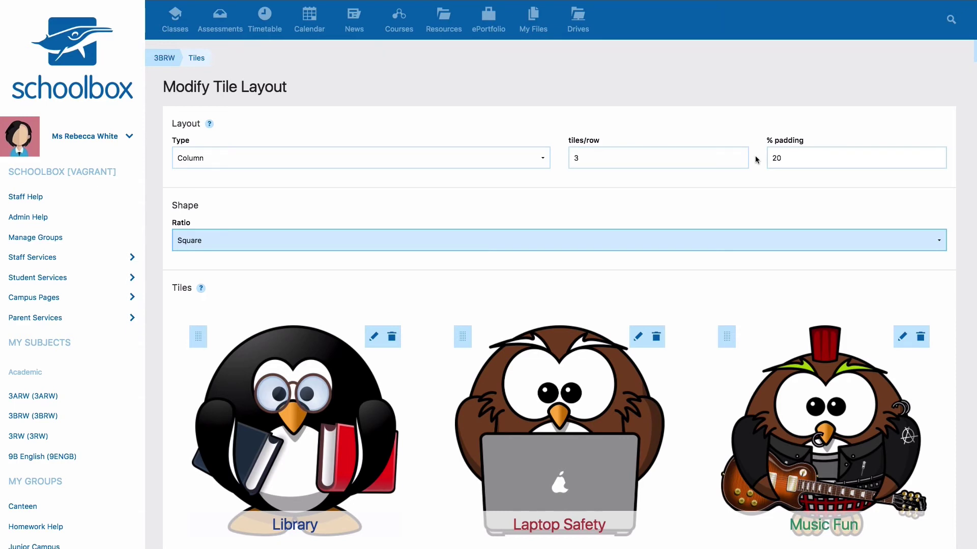
left_click(375, 241)
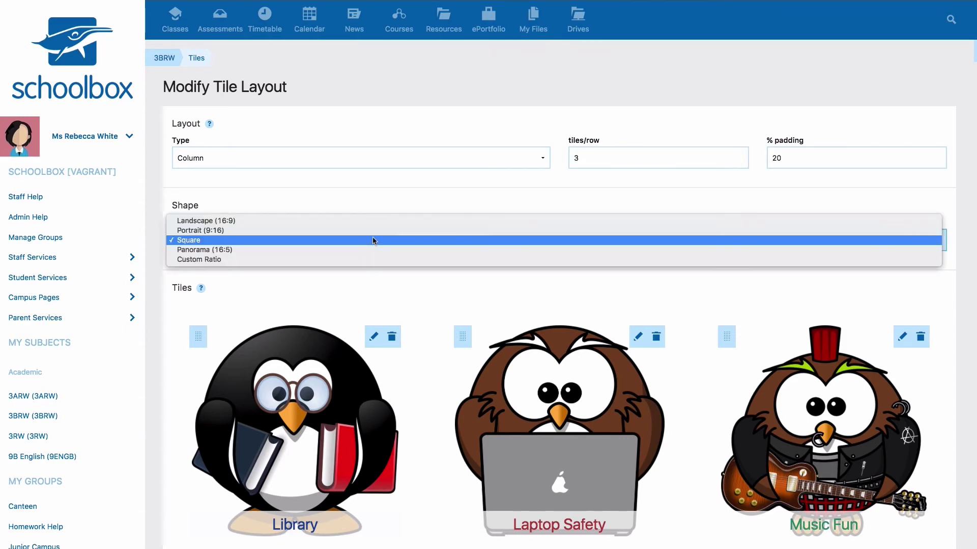
Step: Set the tiles to a Custom Ratio of 16 wide by 8 high and save the layout
left_click(359, 259)
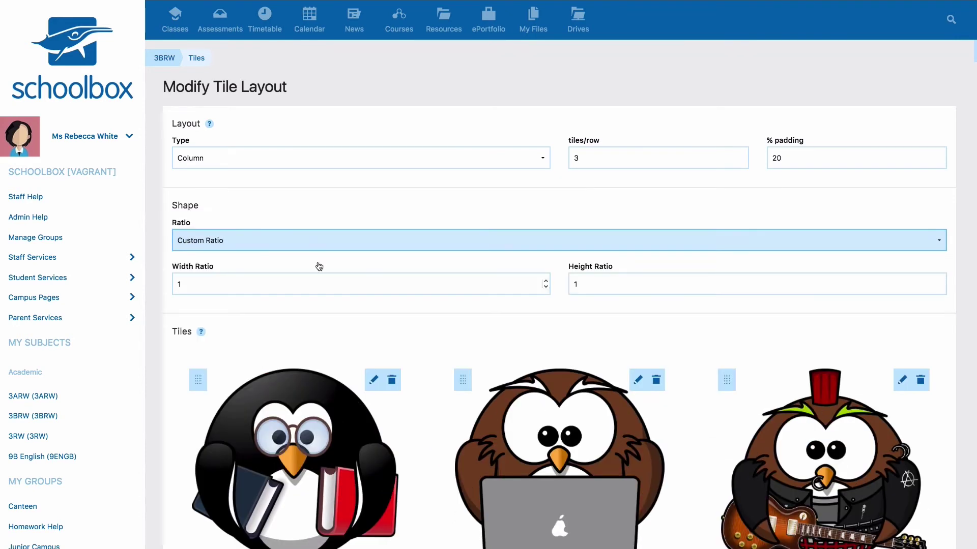
left_click(303, 286)
type("6")
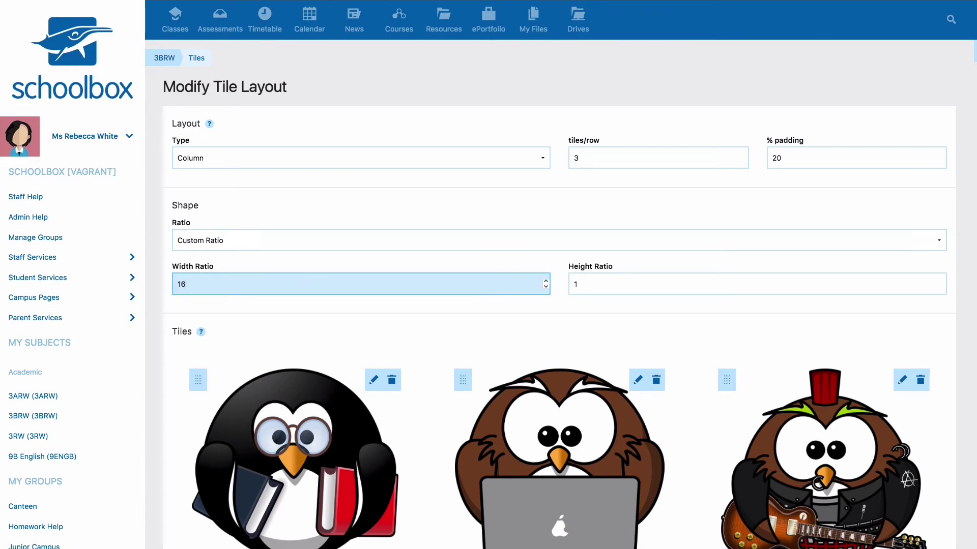
left_click(575, 284)
type("8")
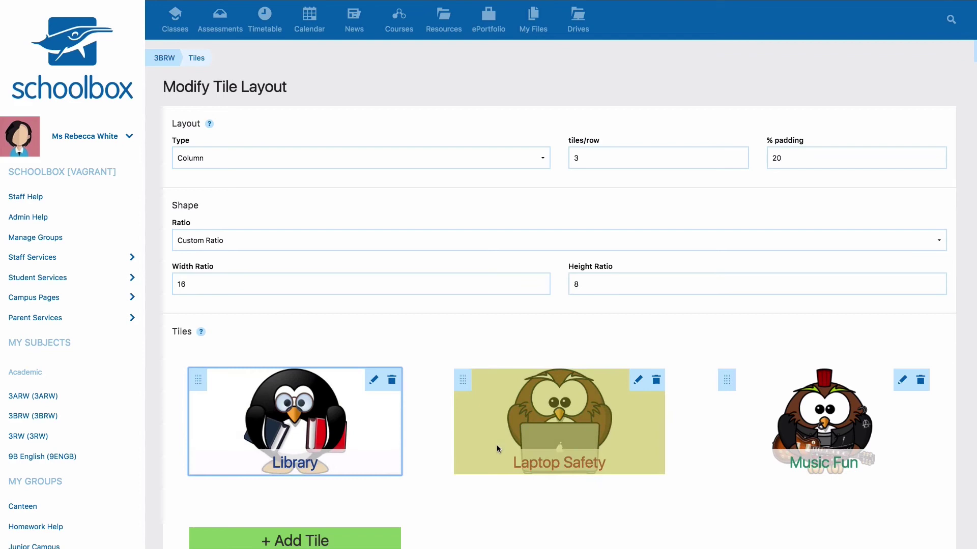
scroll(459, 447, "down", 3)
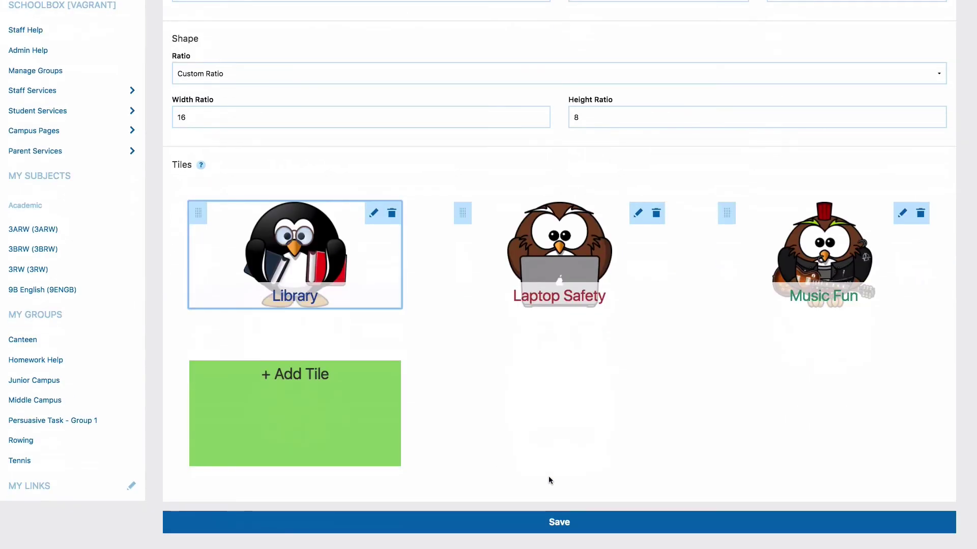
left_click(575, 525)
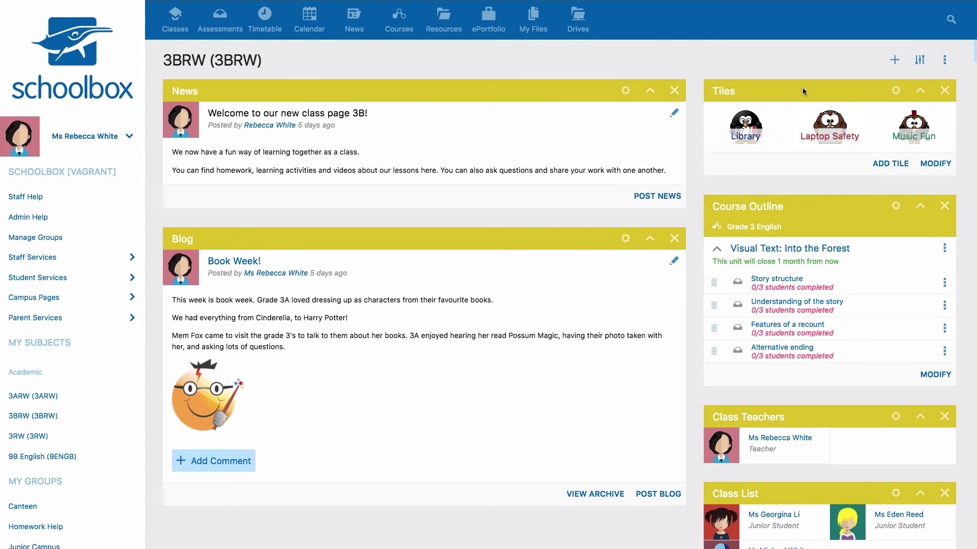
Step: Move the Tiles block from the right column to the full-width top row, above News and Course Outline
left_click_drag(804, 87, 413, 67)
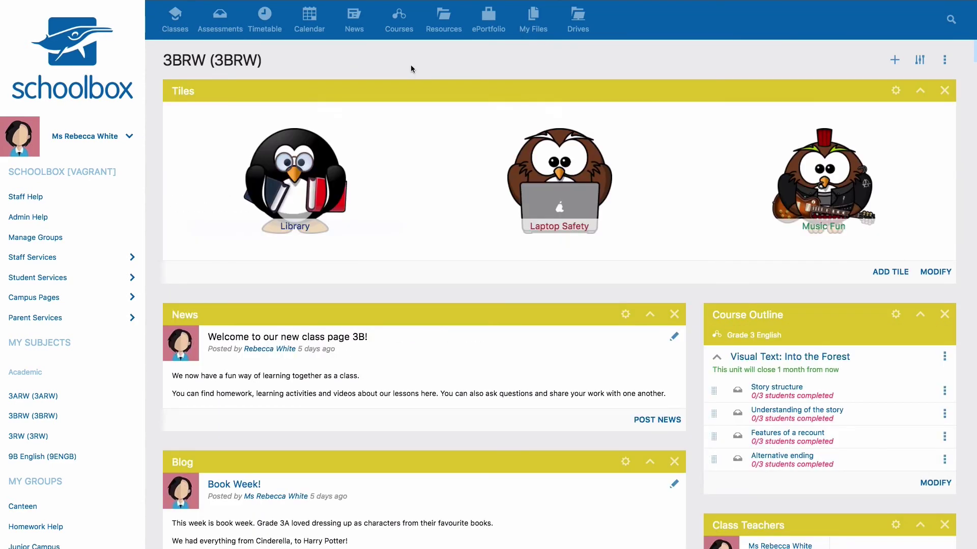